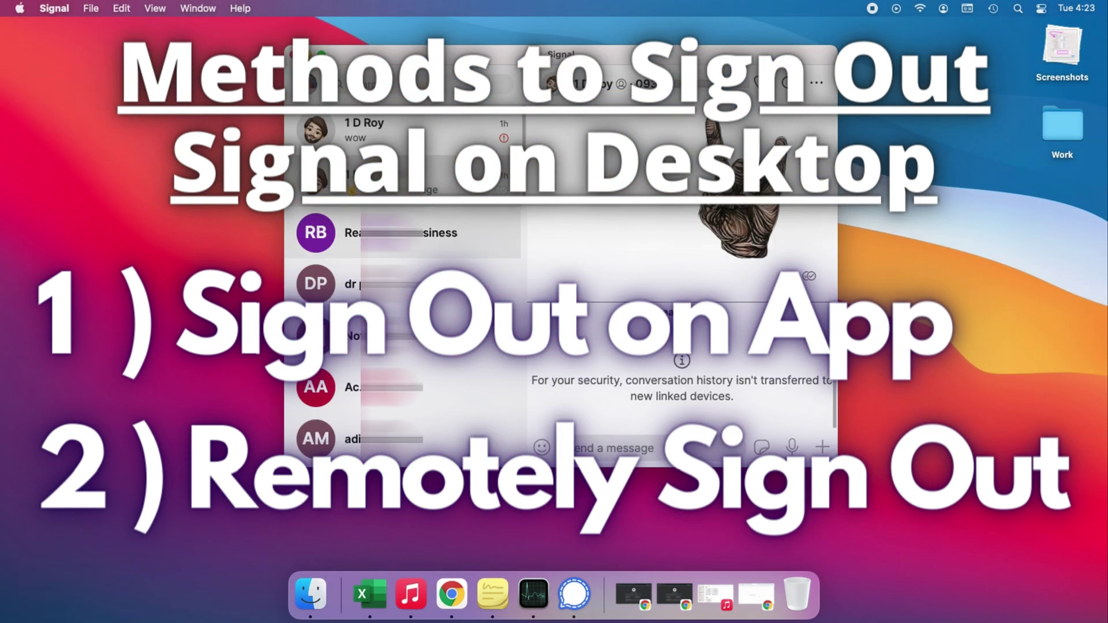
{"action": "left_click", "coordinate": [403, 127]}
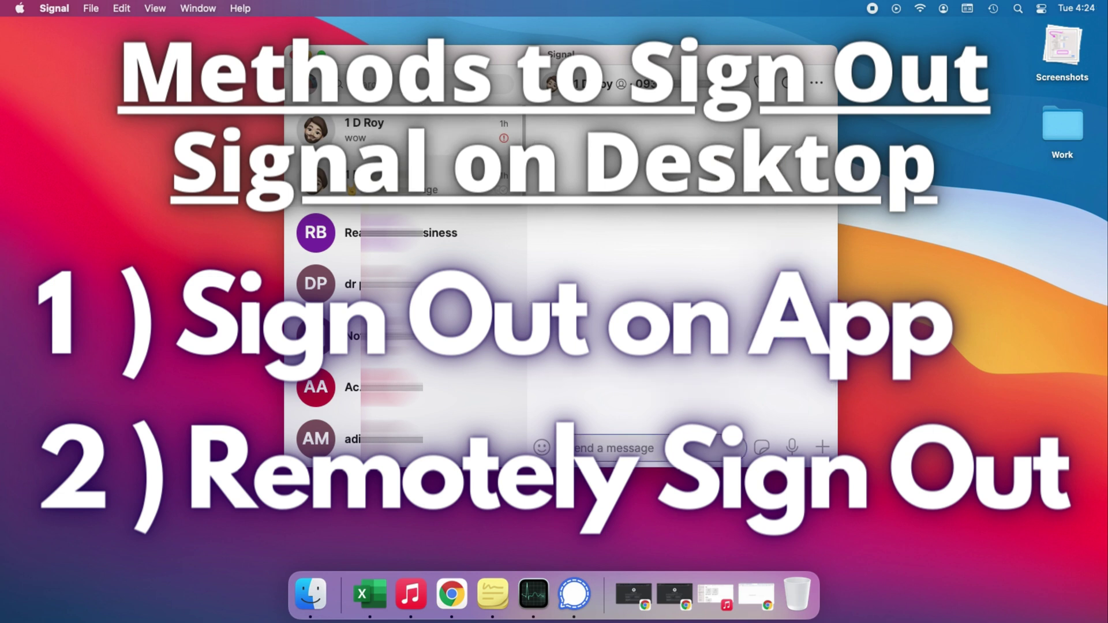
{"action": "left_click_drag", "start_coordinate": [406, 58], "coordinate": [405, 77]}
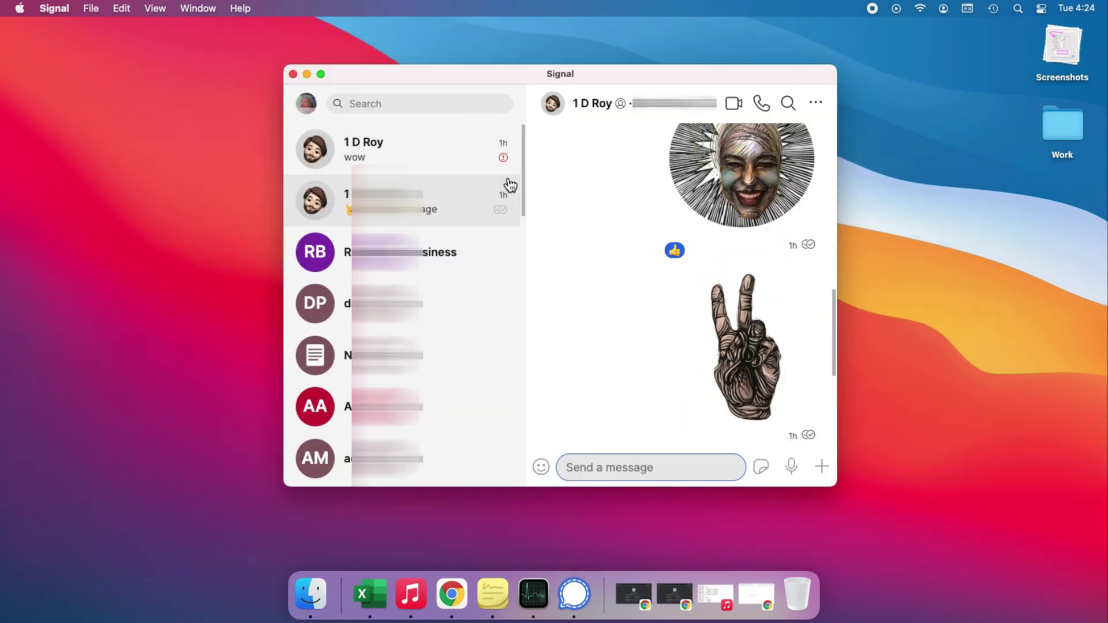
{"action": "left_click", "coordinate": [468, 149]}
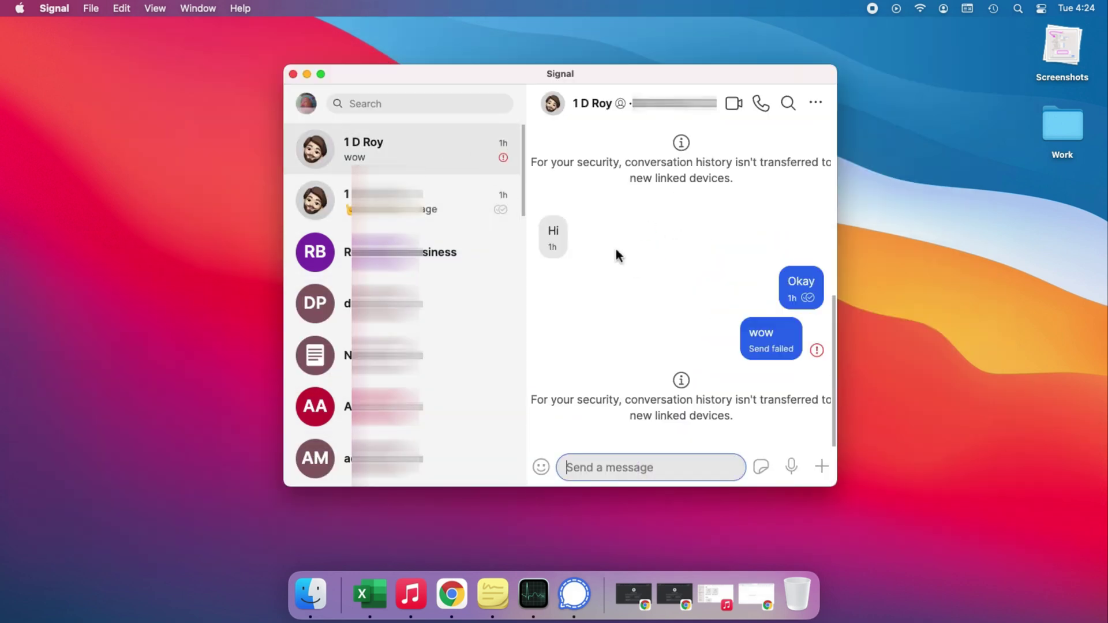
{"action": "left_click", "coordinate": [816, 351]}
{"action": "mouse_move", "coordinate": [770, 340]}
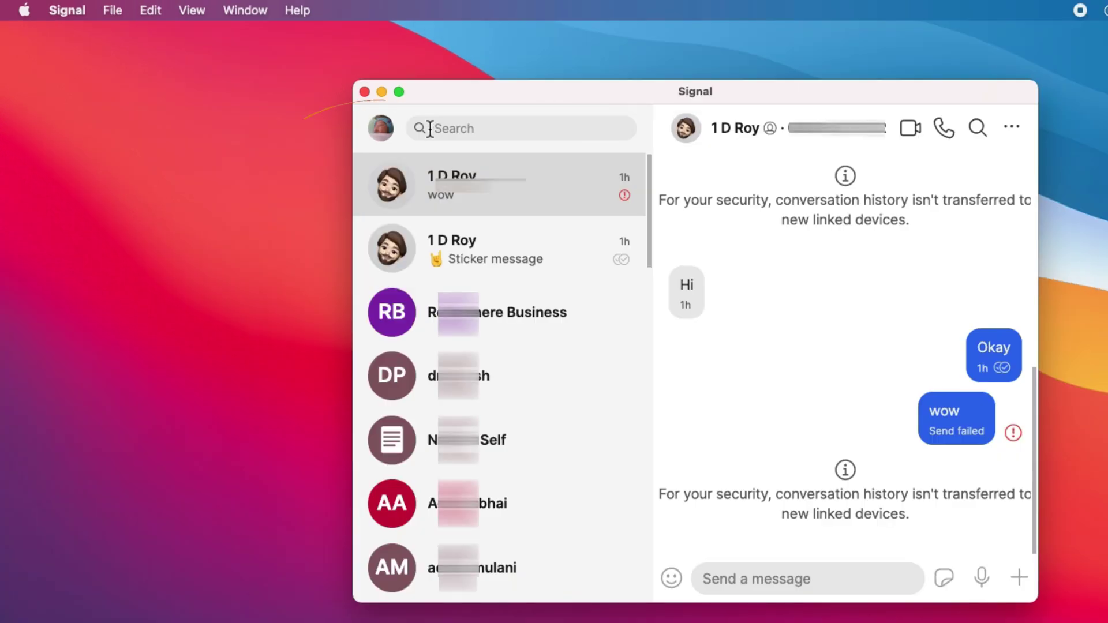
{"action": "left_click", "coordinate": [382, 128]}
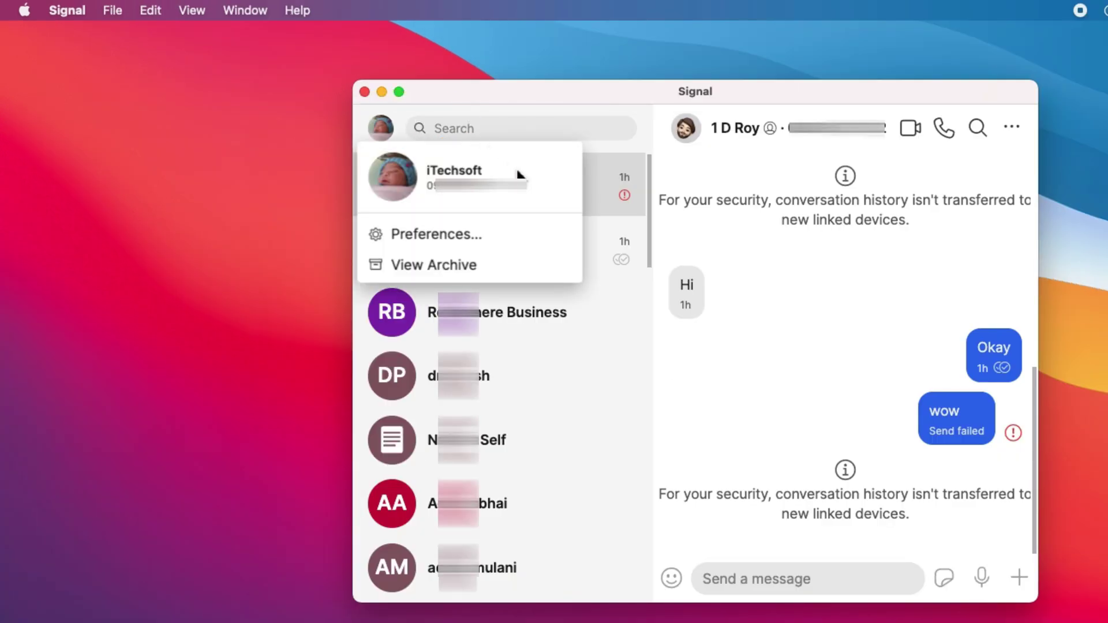
{"action": "left_click", "coordinate": [427, 243]}
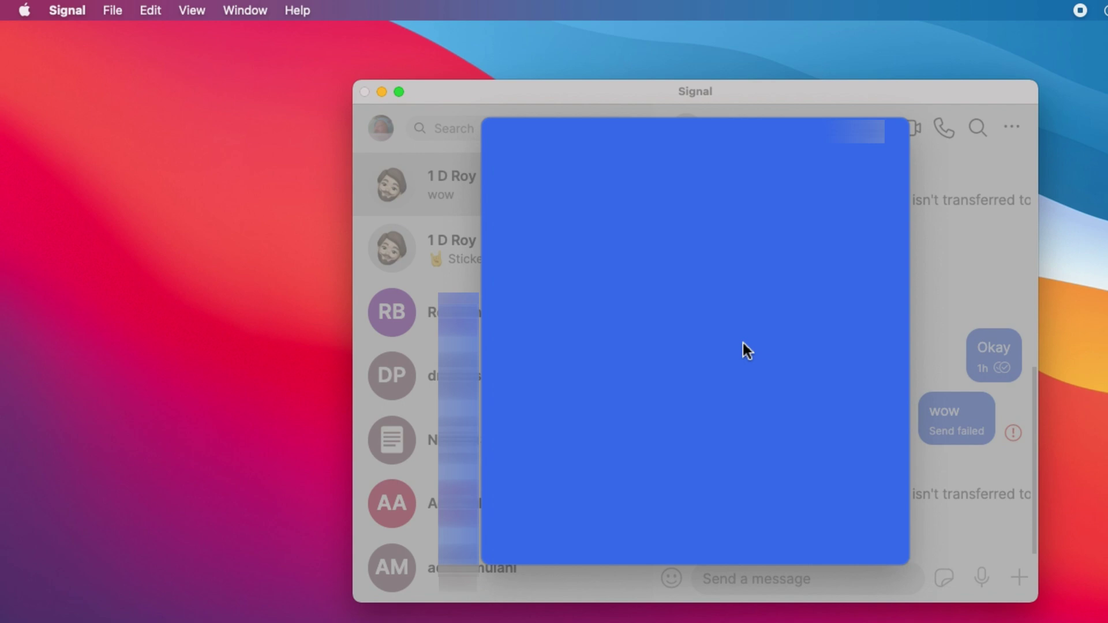
{"action": "scroll", "coordinate": [743, 343], "scroll_direction": "down", "scroll_amount": 15}
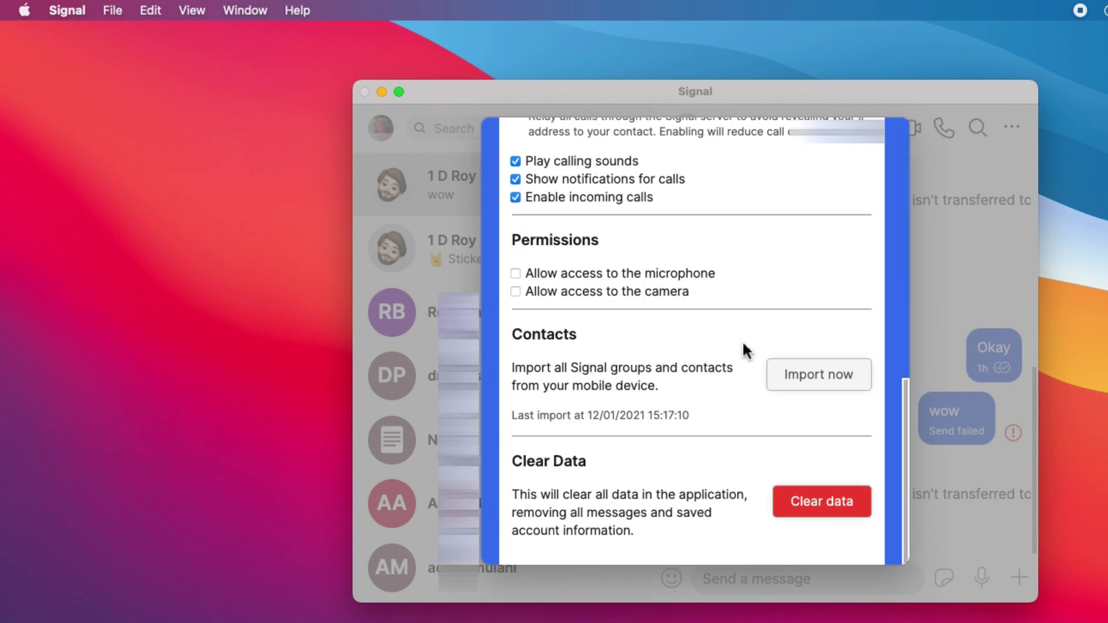
Step: Choose Clear data, highlight the deleted-messages warning, and confirm Delete all data
{"action": "left_click", "coordinate": [819, 507]}
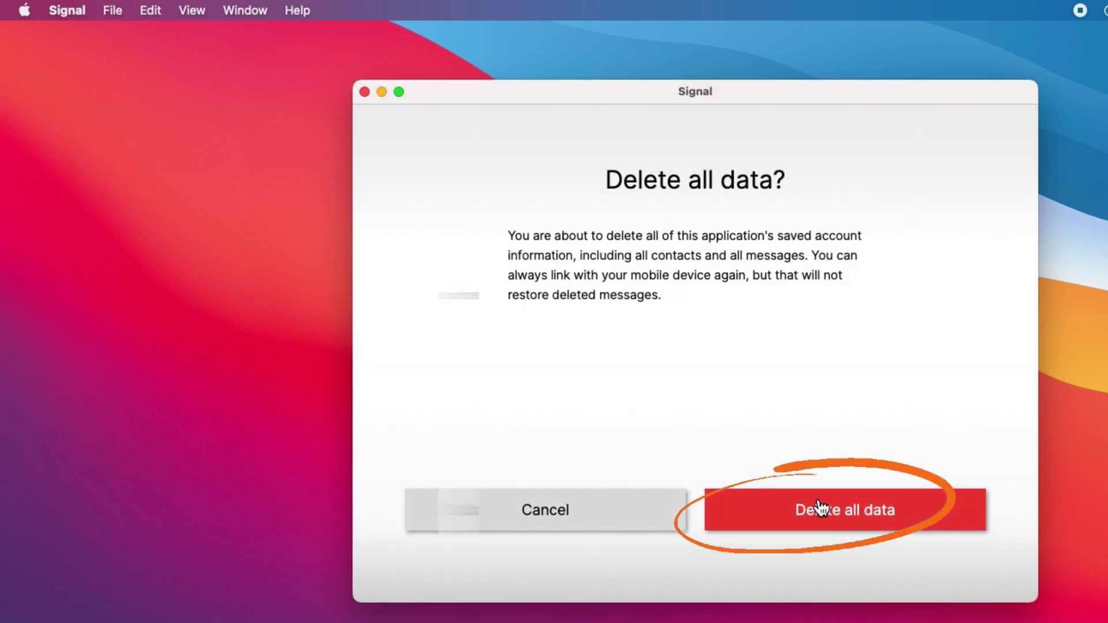
{"action": "left_click_drag", "start_coordinate": [514, 242], "coordinate": [701, 299]}
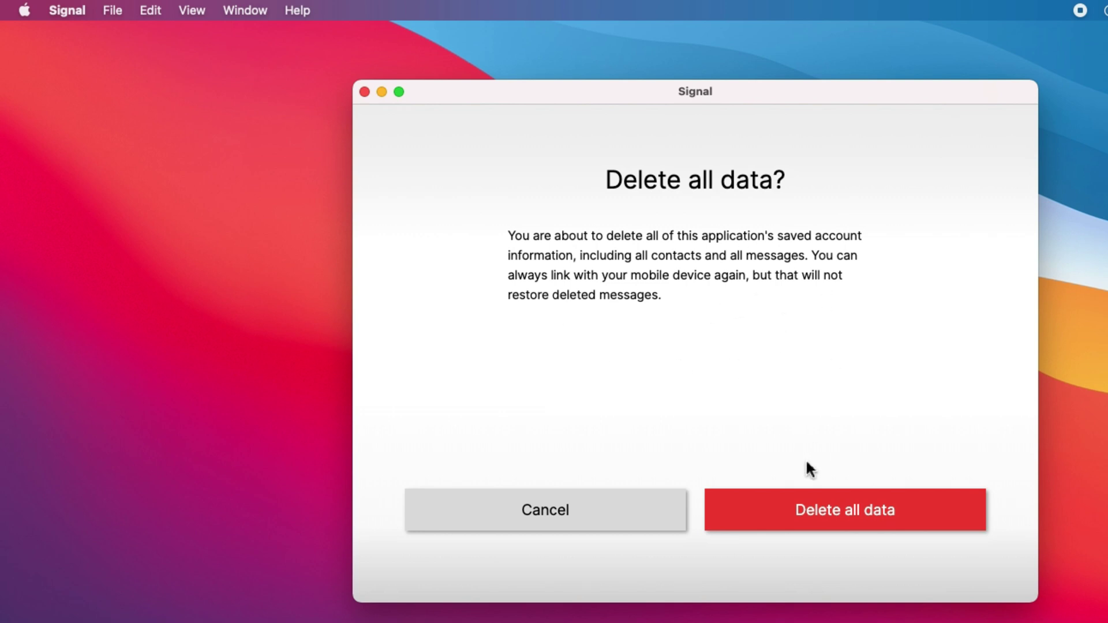
{"action": "left_click", "coordinate": [823, 519]}
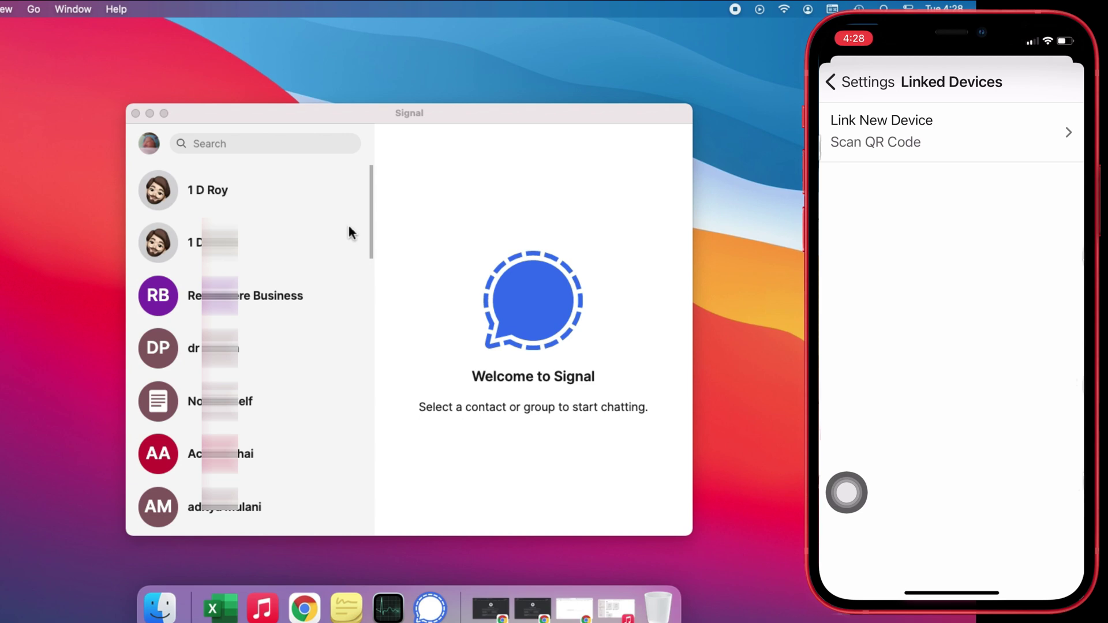
Step: Quit Signal from the Dock, relaunch it from Launchpad, and choose Relink on the Unlinked banner
{"action": "right_click", "coordinate": [574, 595]}
{"action": "left_click", "coordinate": [579, 549]}
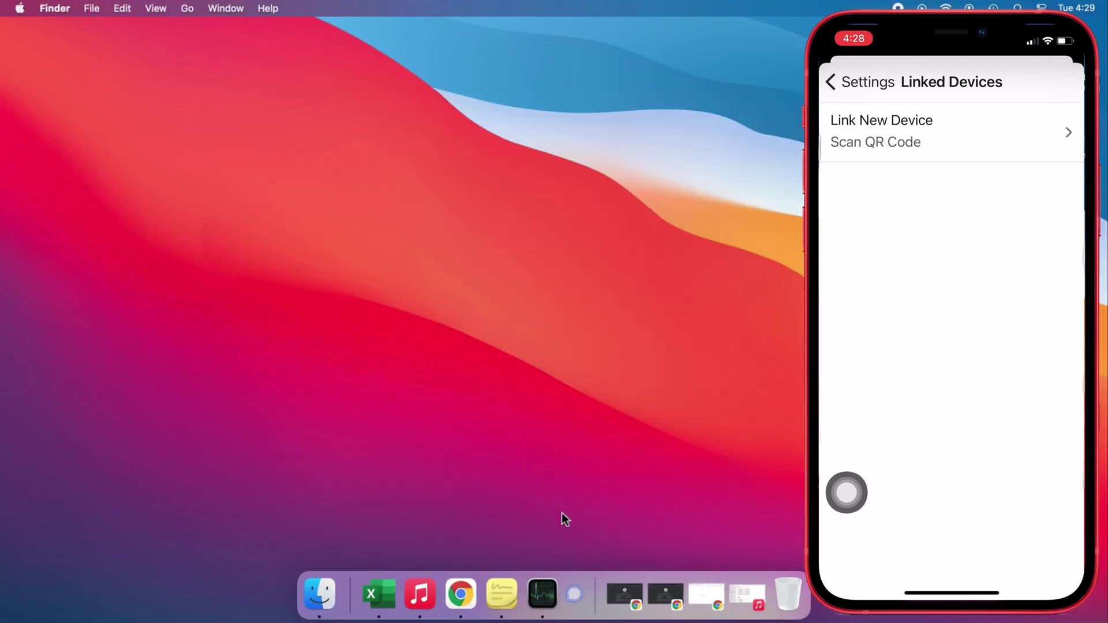
{"action": "key", "text": "F4"}
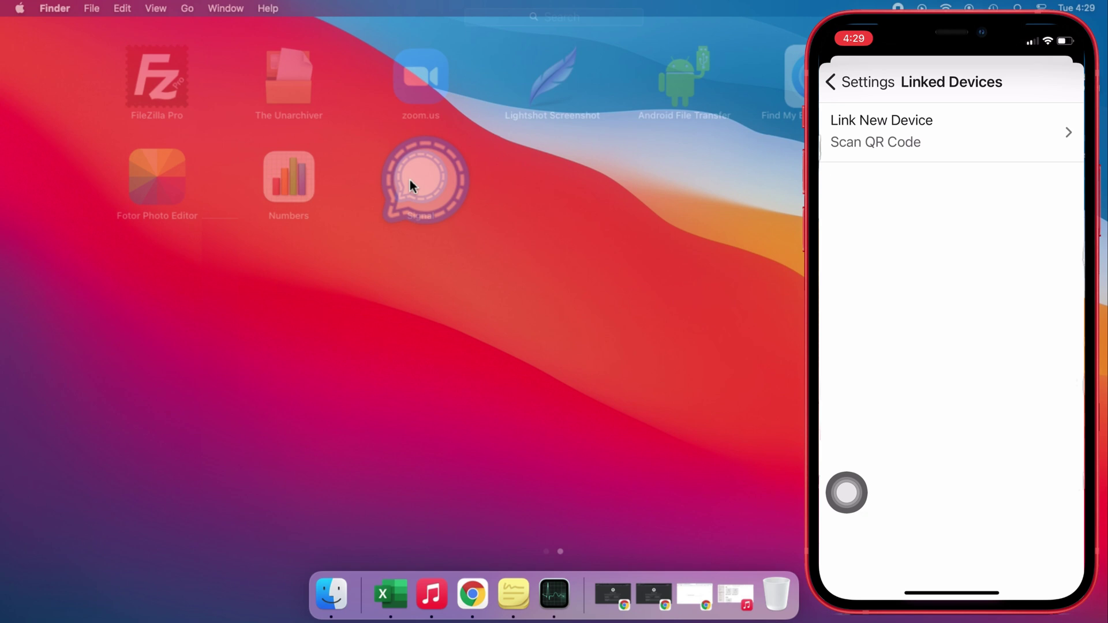
{"action": "left_click", "coordinate": [410, 184]}
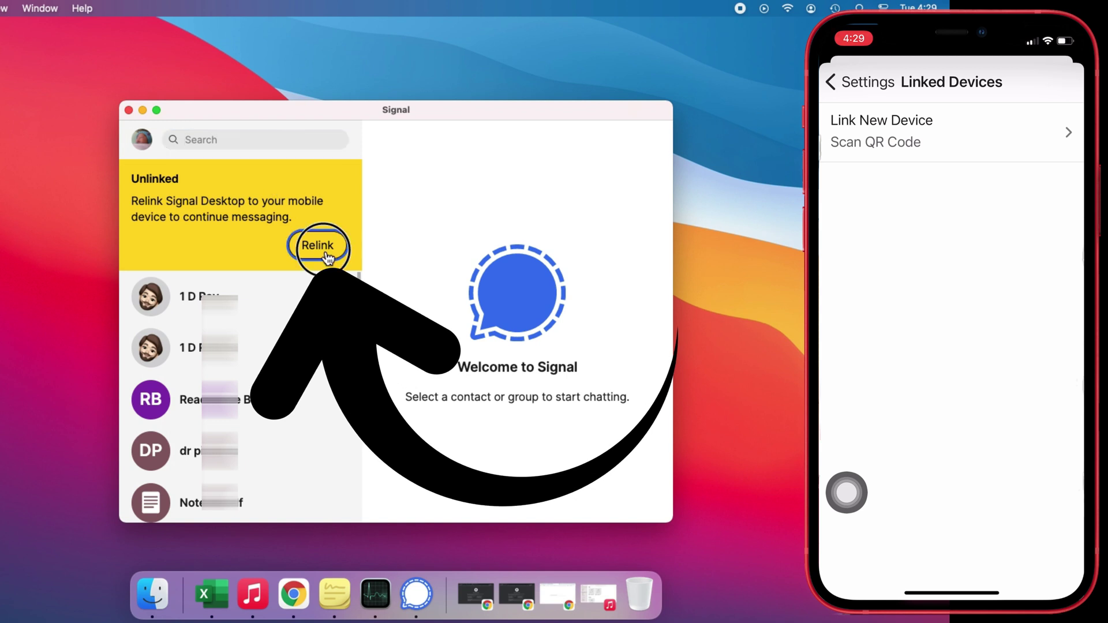
{"action": "left_click", "coordinate": [328, 258]}
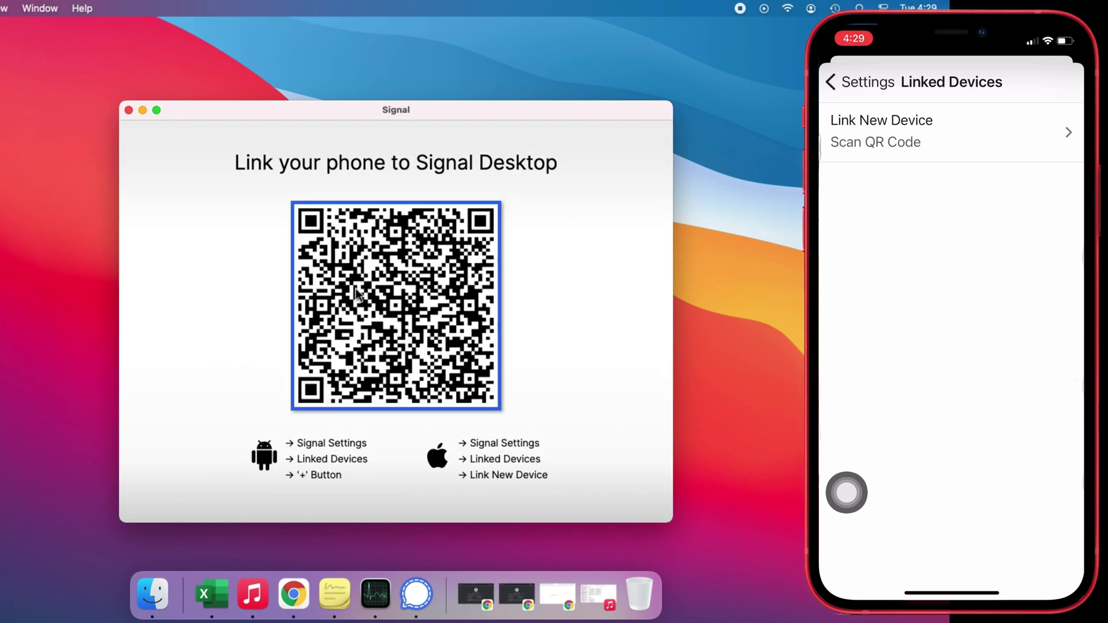